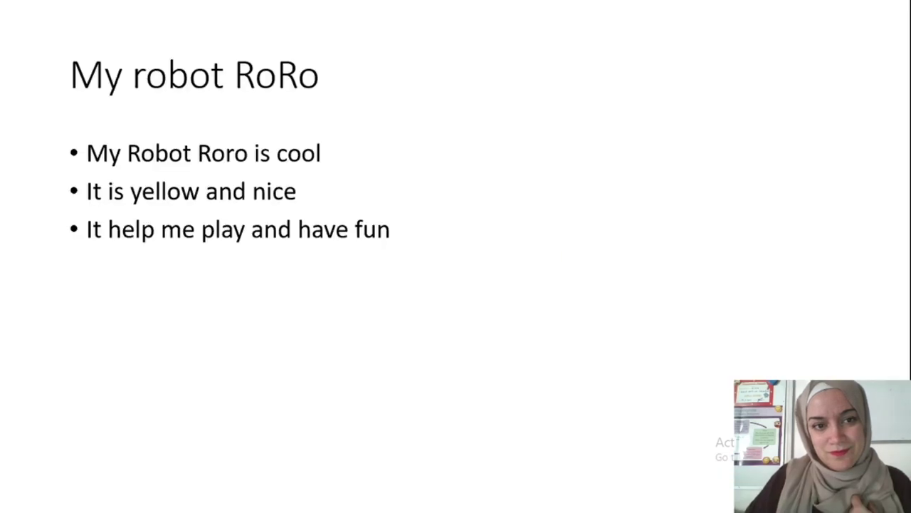
Step: Advance the sample slideshow from the RoRo bullet slide to the RoRo picture slide
key(Right)
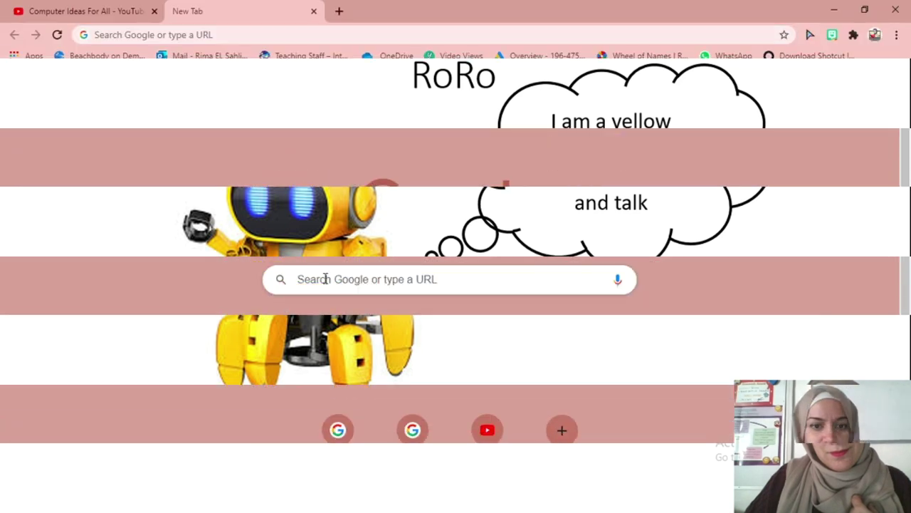
Step: Search Google Images for 'robot' and save the yellow Tobbie robot picture to the computer
text(robot)
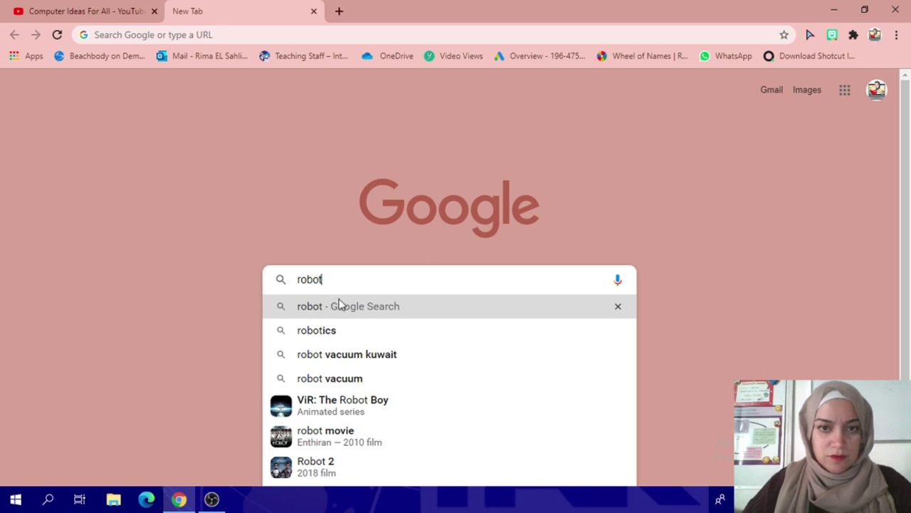
click(335, 307)
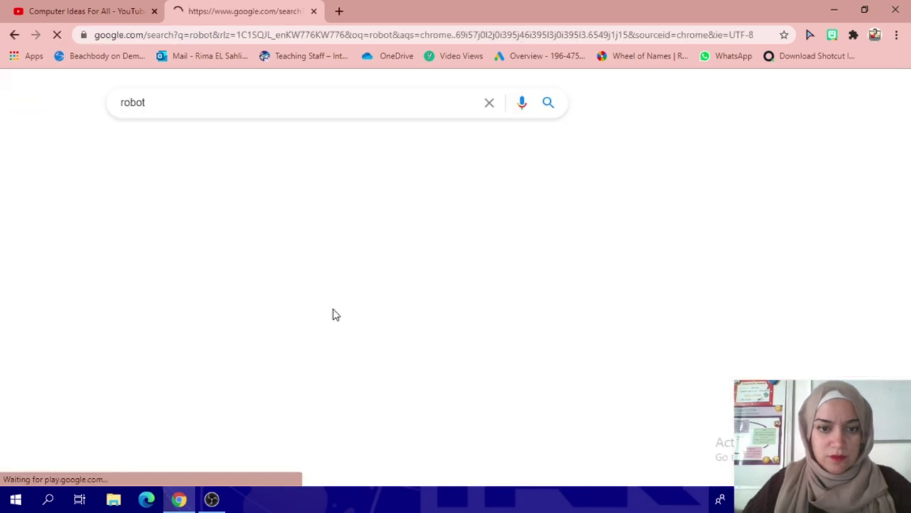
click(192, 145)
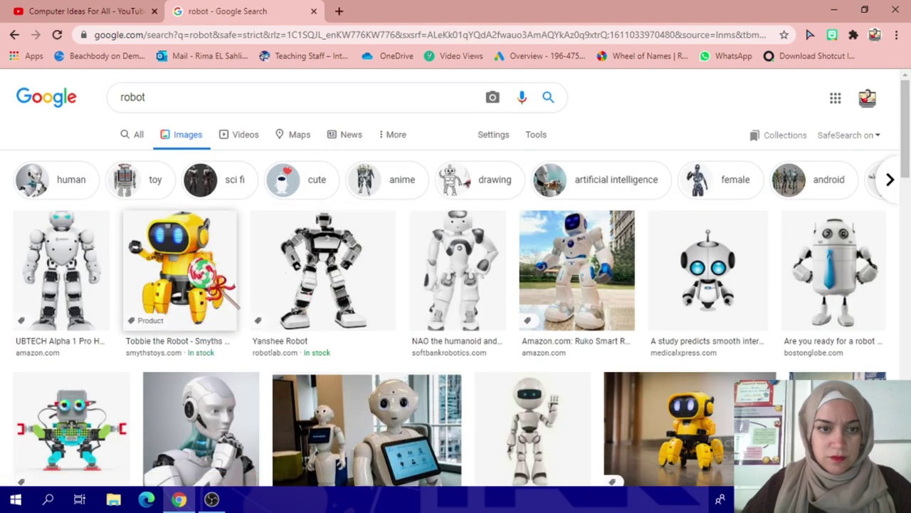
click(213, 283)
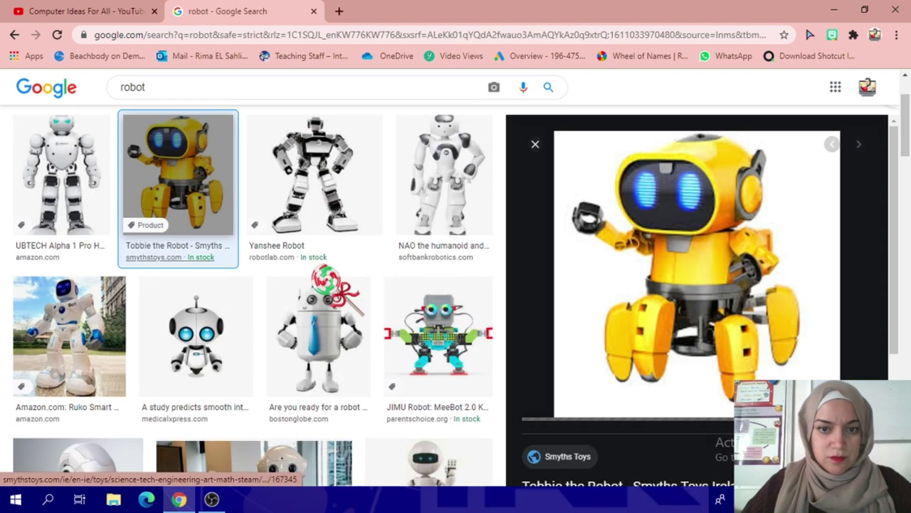
right_click(668, 248)
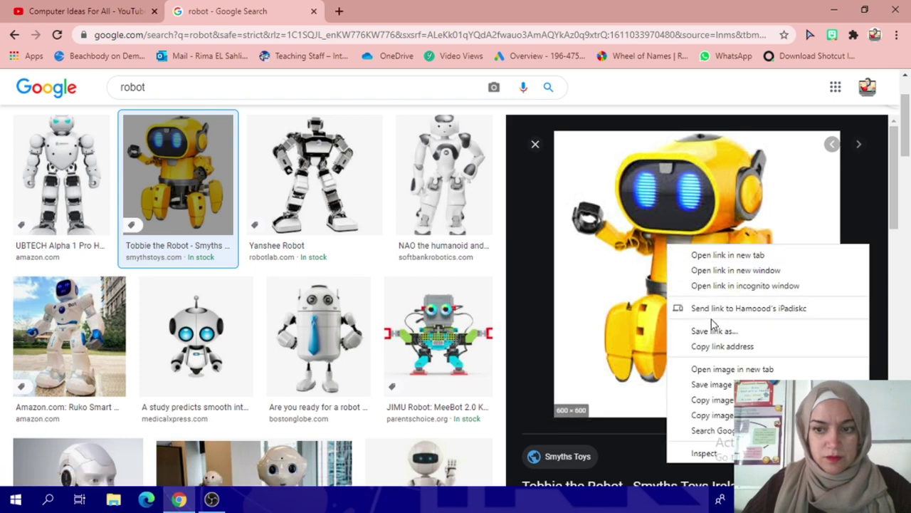
click(715, 385)
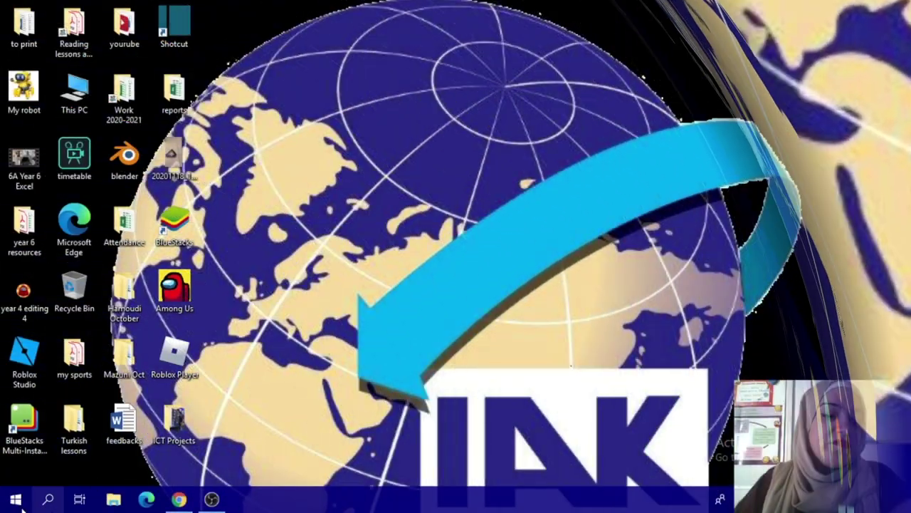
Step: Launch PowerPoint 2013 from All Programs > Microsoft Office 2013 in the Start menu
click(15, 499)
click(44, 440)
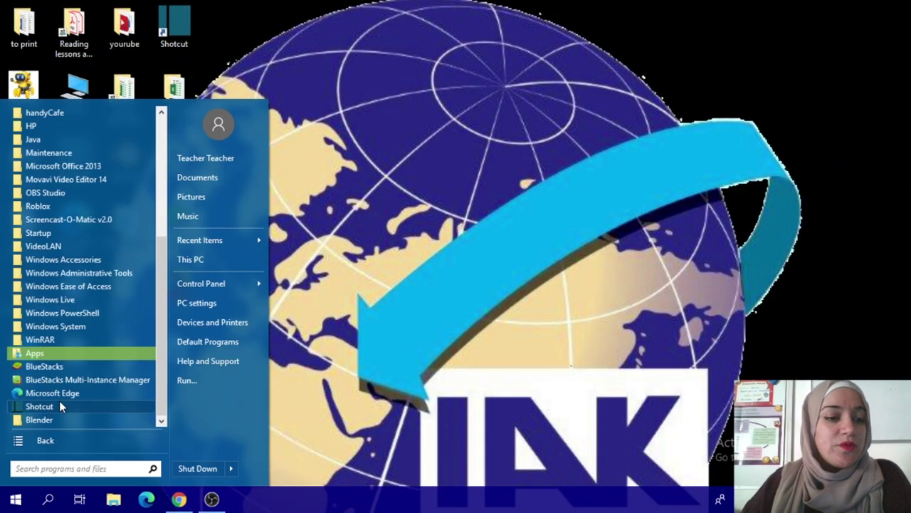
click(99, 165)
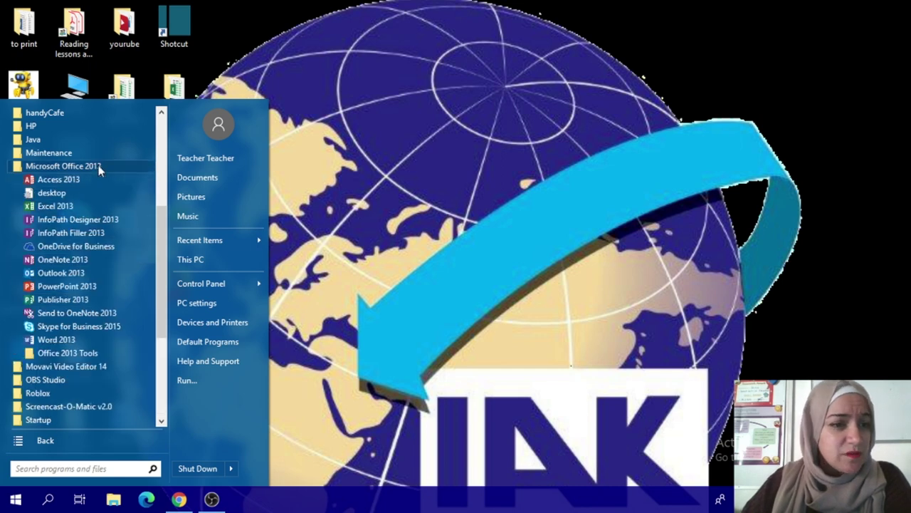
click(80, 286)
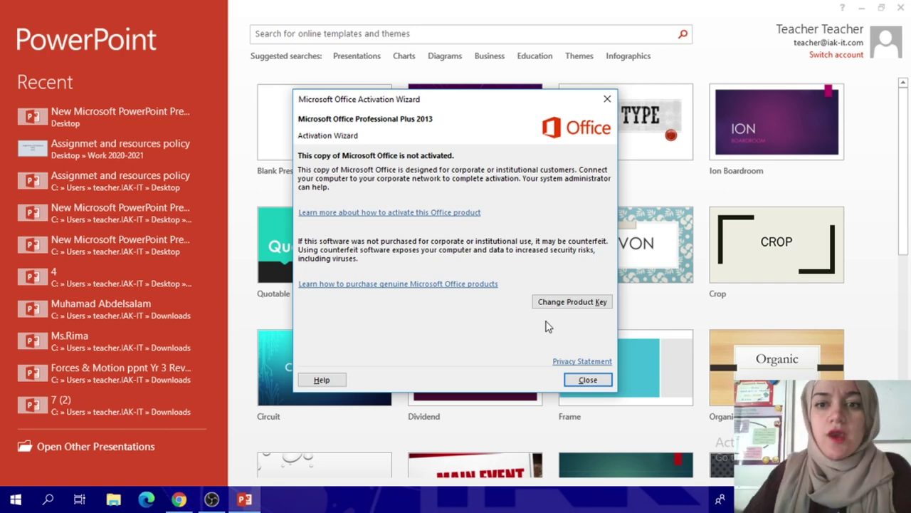
Step: Close the Office activation notice and create a new blank presentation
click(608, 99)
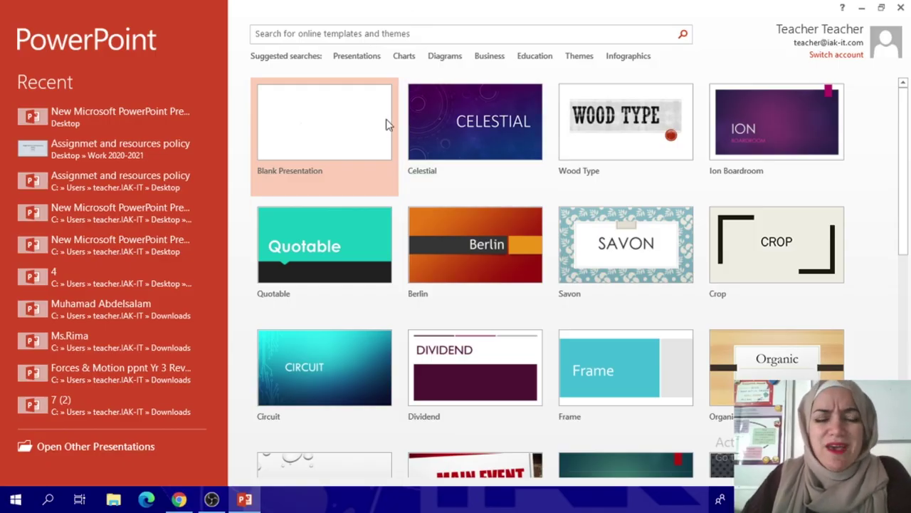
click(318, 137)
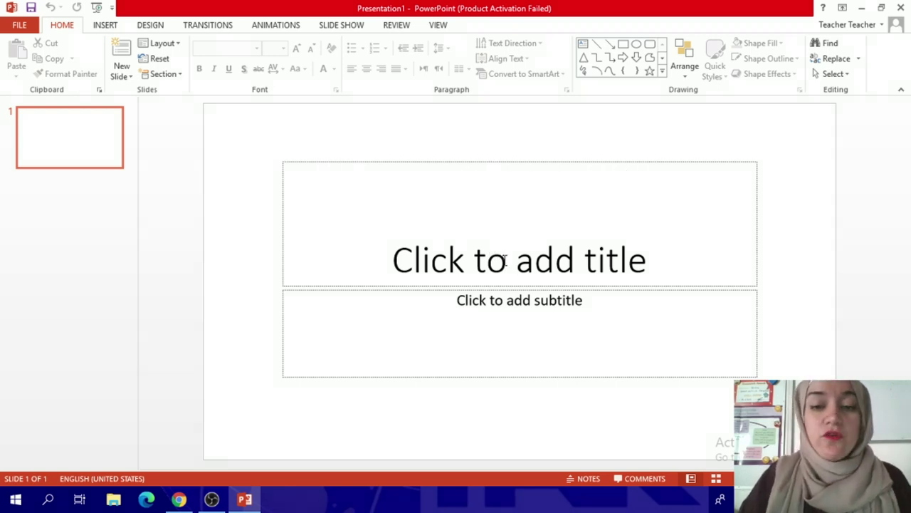
click(522, 245)
Step: Title the first slide 'My Robot' with the teacher's name as the subtitle
text(My Robot)
click(523, 300)
text(Ms. Rima)
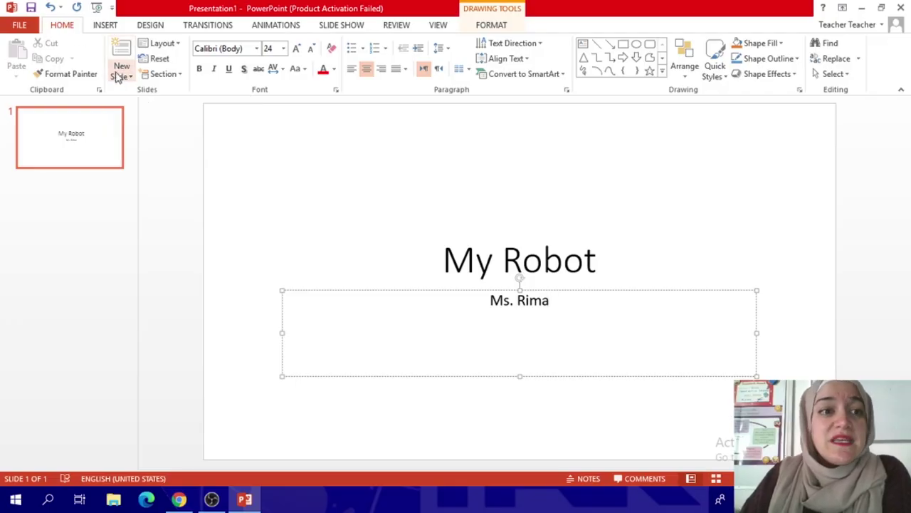
Step: Add a second slide with the Title and Content layout
click(119, 75)
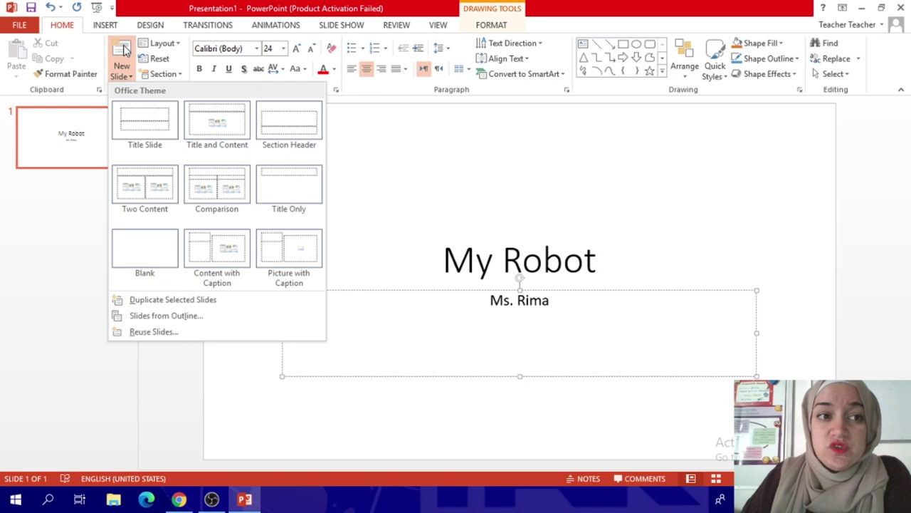
key(Escape)
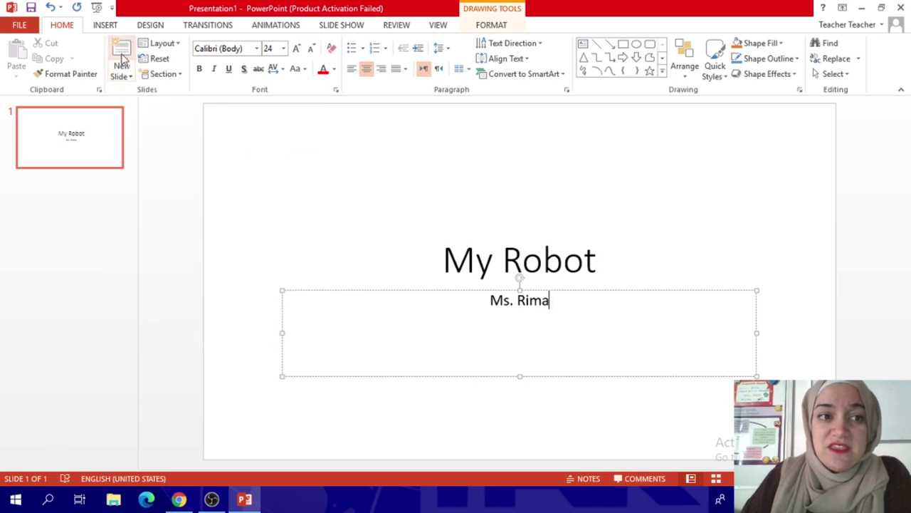
click(124, 76)
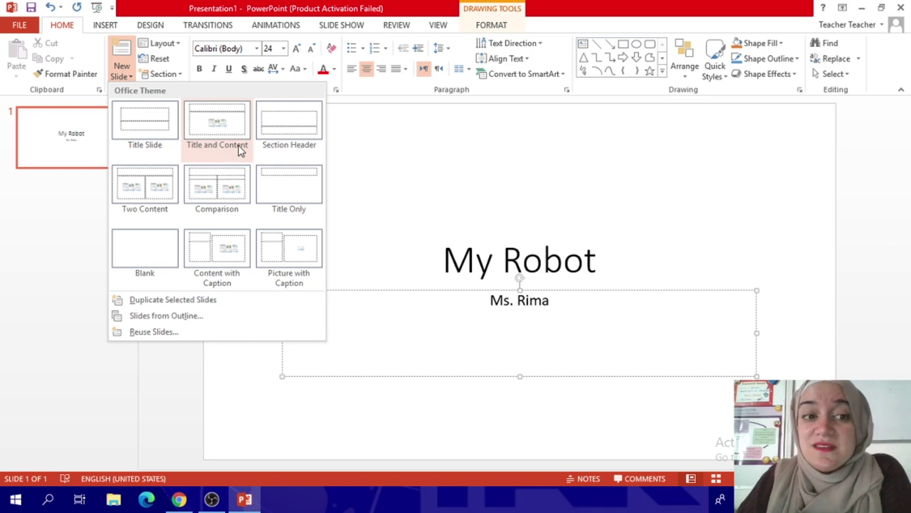
click(227, 123)
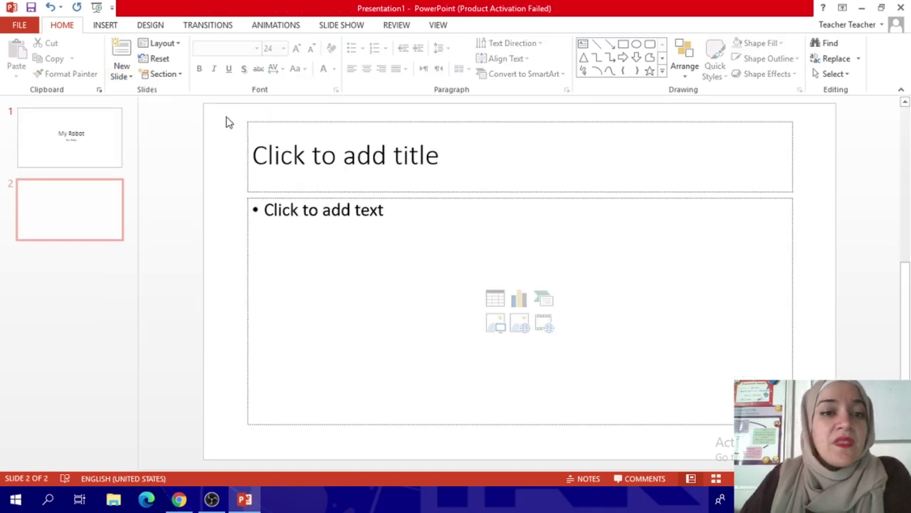
Step: Title slide 2 'My robot RoRo'
click(342, 161)
text(My robot)
click(332, 223)
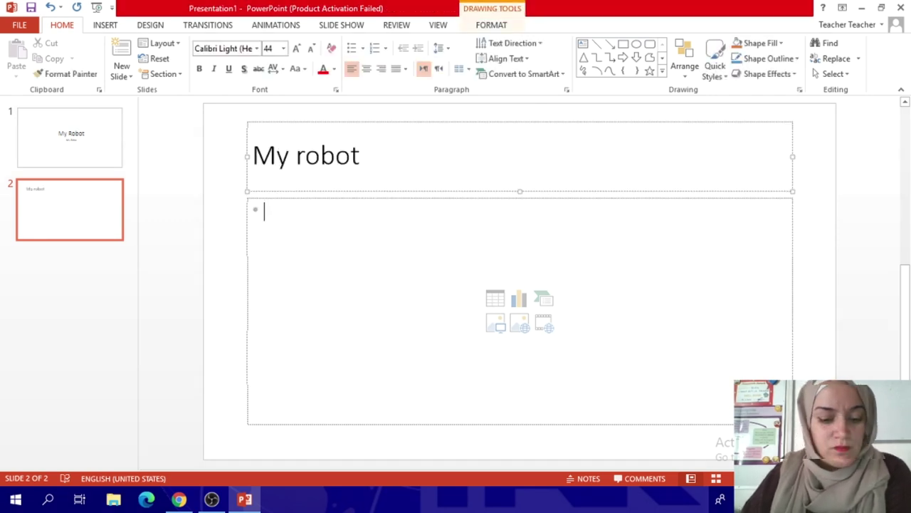
click(366, 155)
text(SuSu)
key(BackSpace)
key(BackSpace)
key(BackSpace)
key(BackSpace)
text(RoRo)
Step: Add bullets 'My Robot Roro is cool', 'It is yellow and nice', 'It help me play and have fun', then a Title Only slide
click(350, 207)
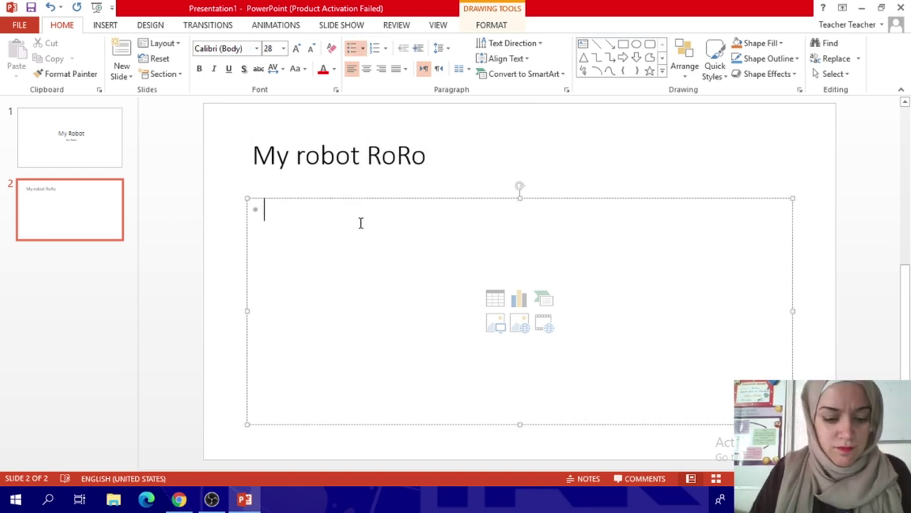
text(My Robot Roro is cool)
key(Return)
text(It is yellow and)
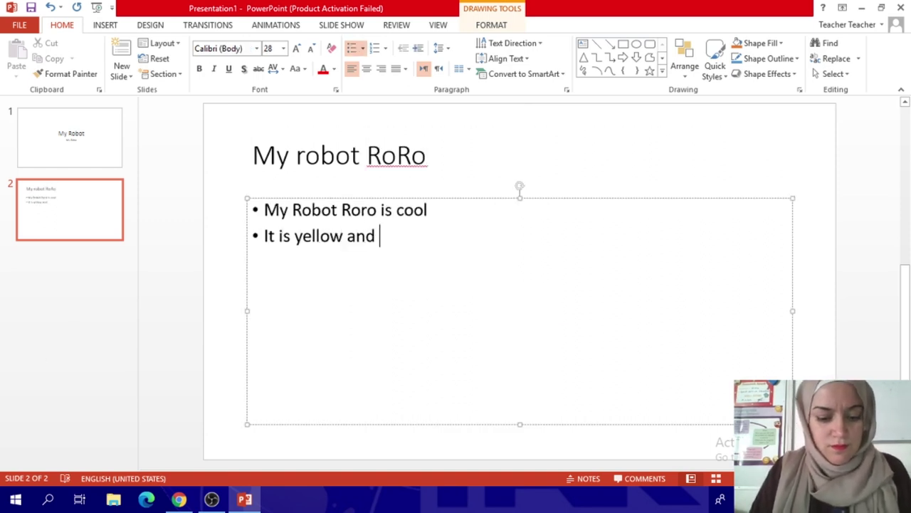
text( nice)
key(Return)
text(It help me play and have fun)
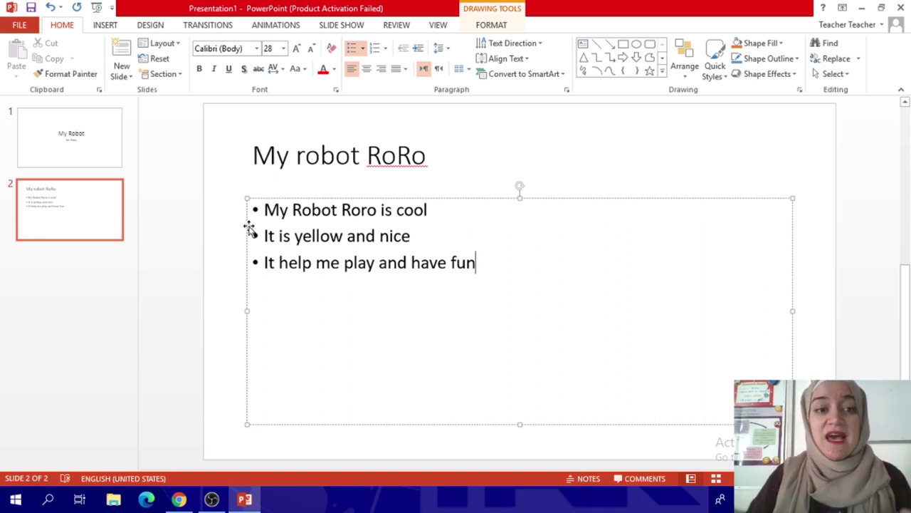
click(124, 77)
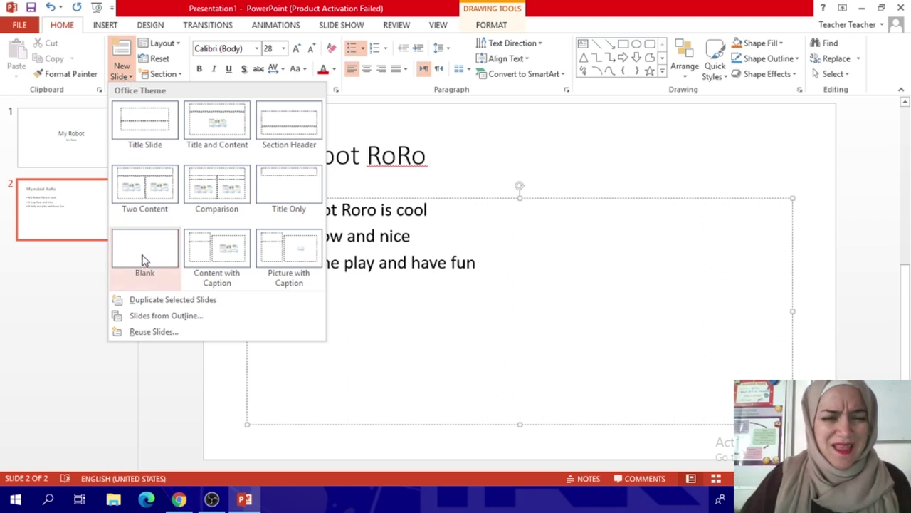
click(283, 193)
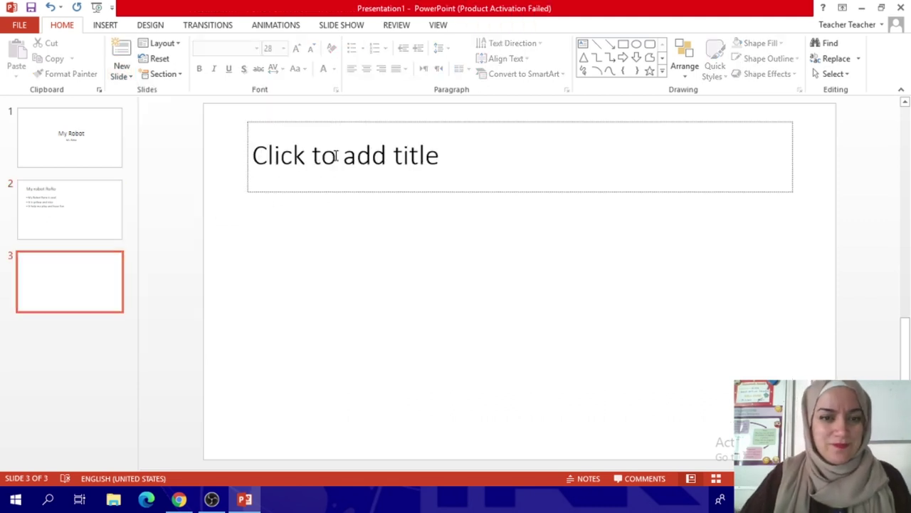
Step: Type 'RoRo' as the third slide's title and centre it
click(347, 149)
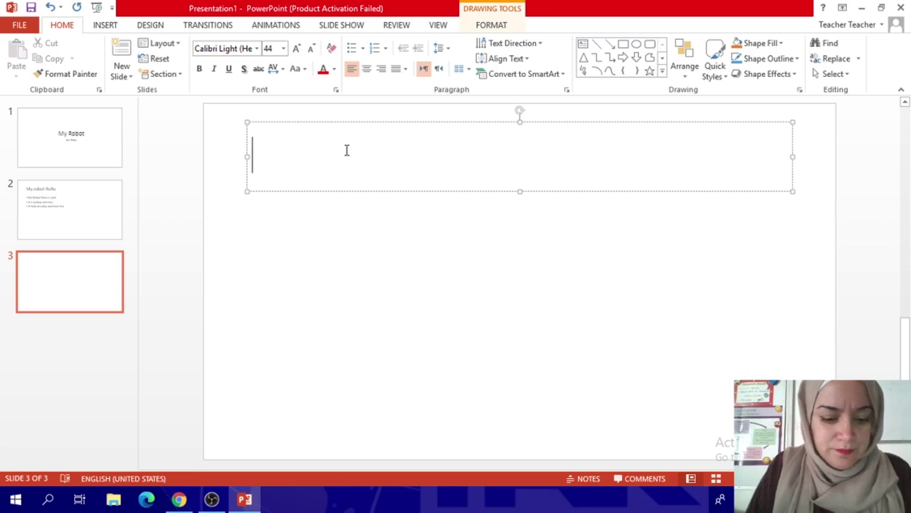
text(M)
key(BackSpace)
text(RoRo)
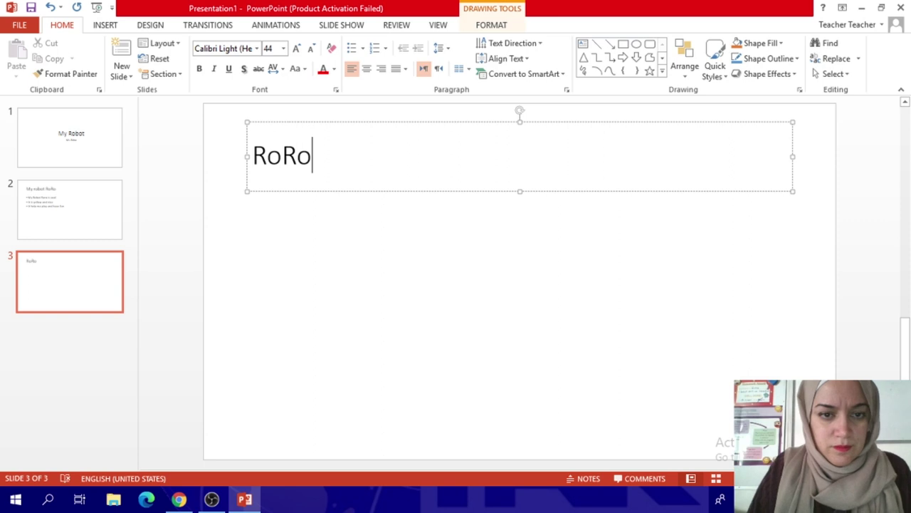
click(368, 70)
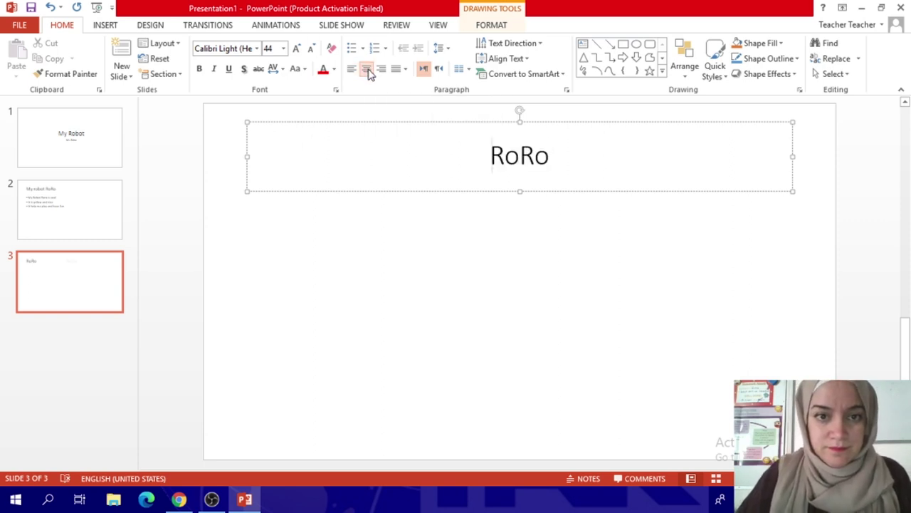
click(440, 232)
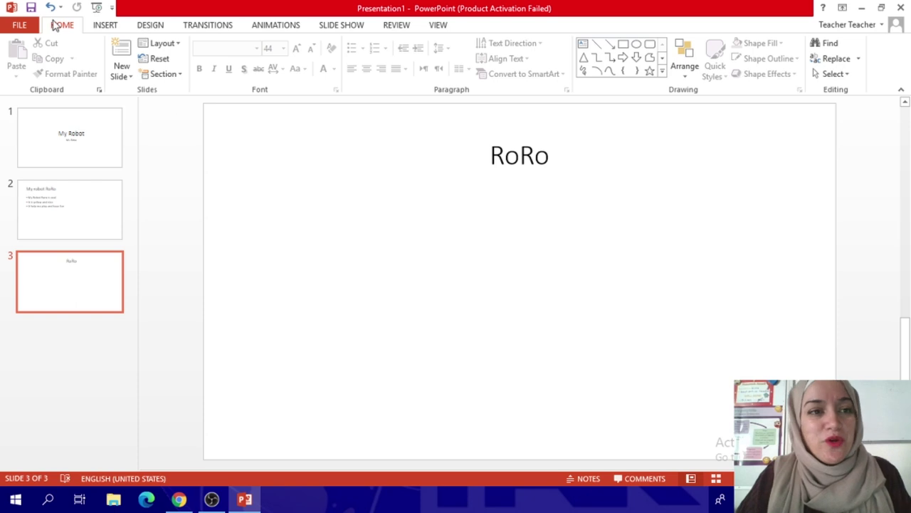
click(104, 28)
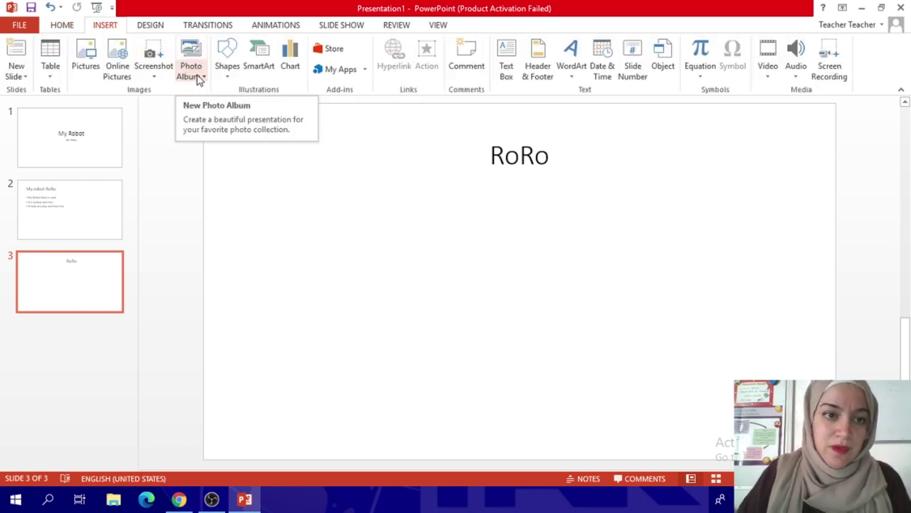
Step: Insert the 'My robot' picture from the Desktop onto slide 3
click(85, 57)
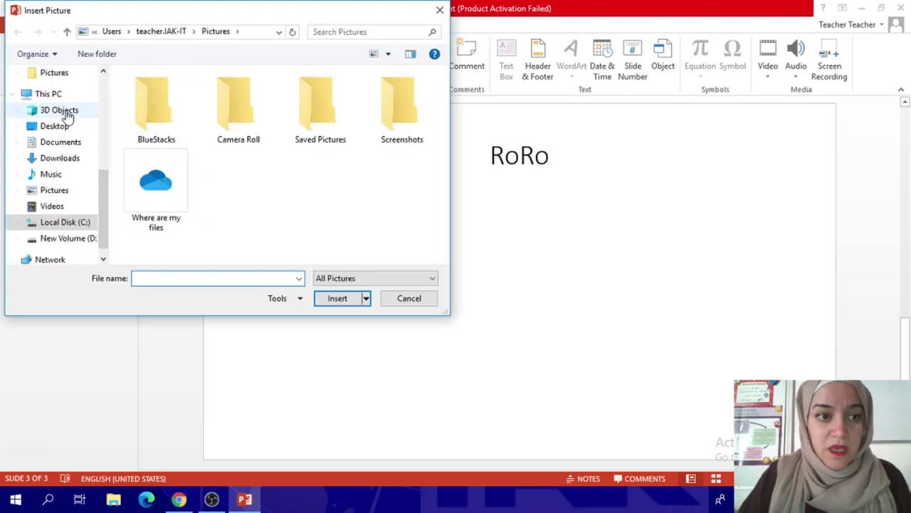
click(105, 96)
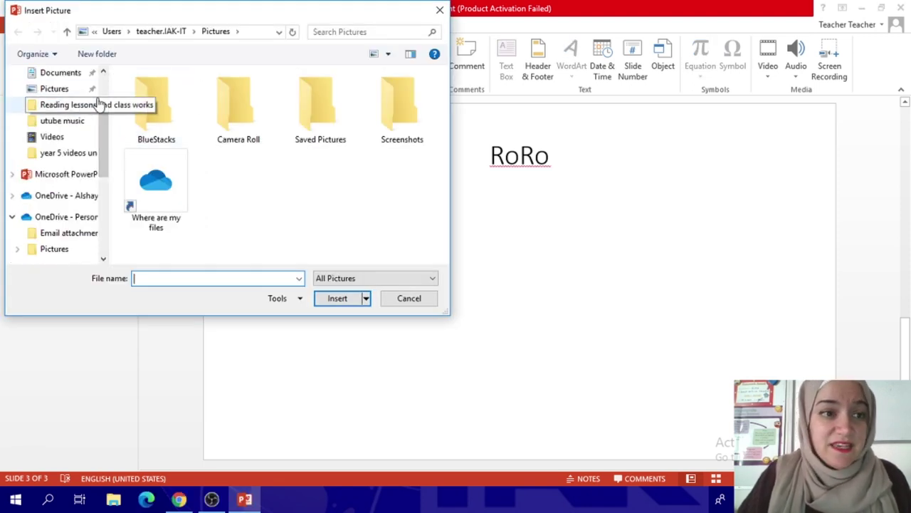
click(105, 85)
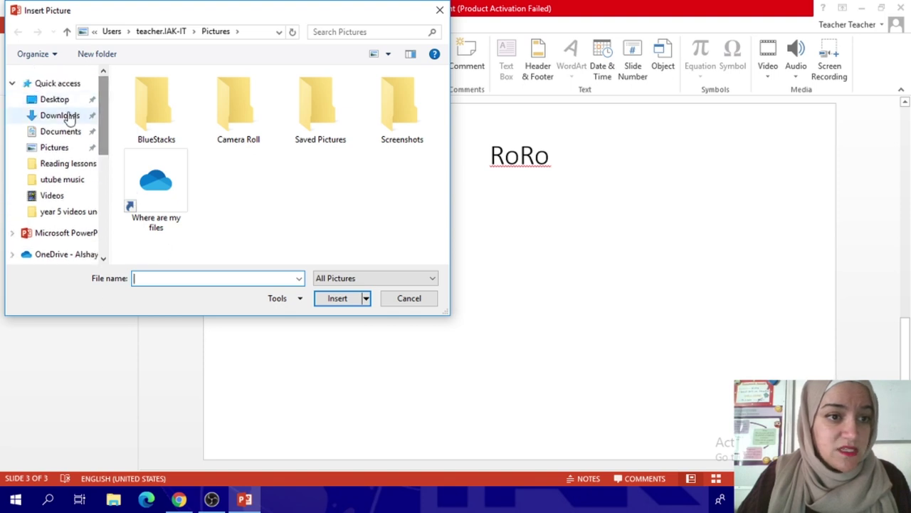
click(61, 102)
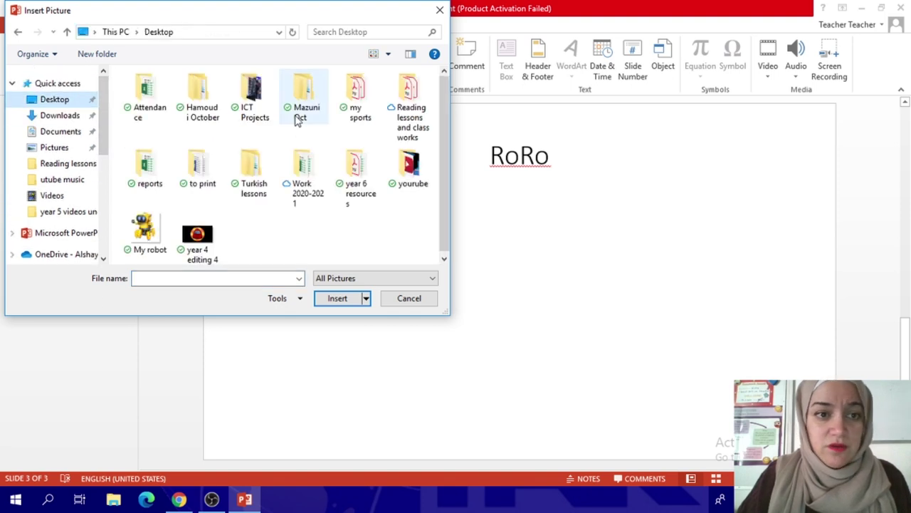
click(148, 226)
click(326, 299)
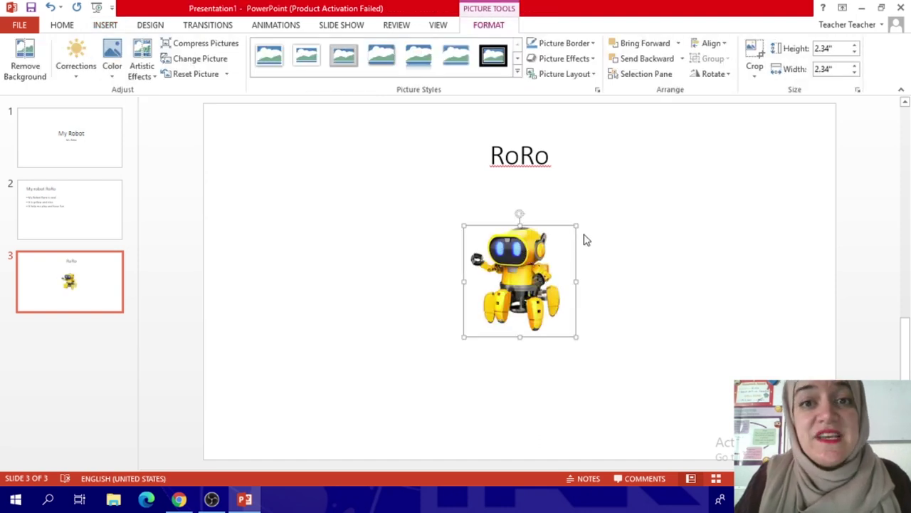
Step: Enlarge the robot picture to 4.25 inches and shift it left below the title
drag(576, 226, 618, 182)
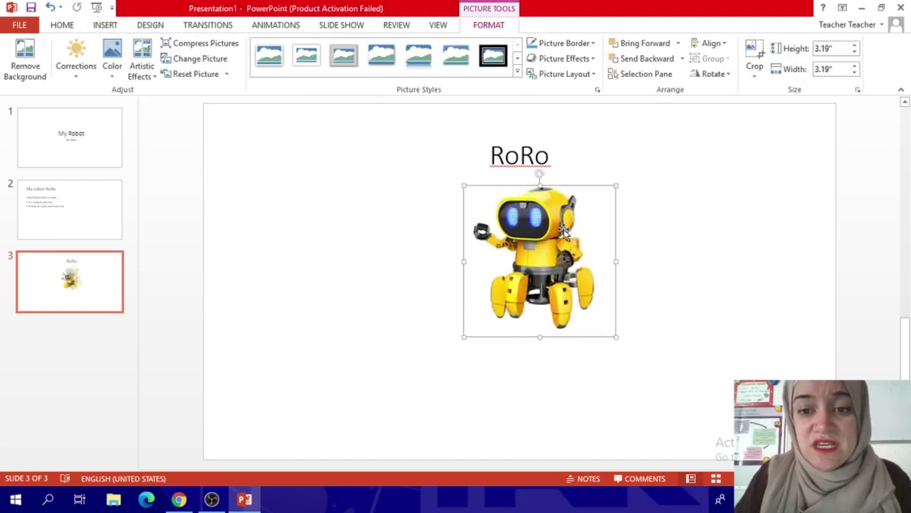
drag(596, 302, 536, 327)
drag(554, 358, 606, 397)
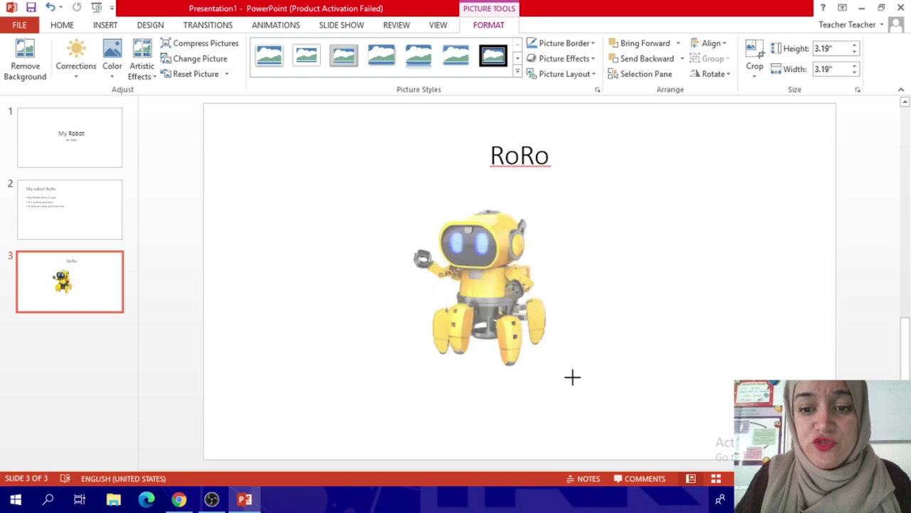
drag(531, 326, 447, 320)
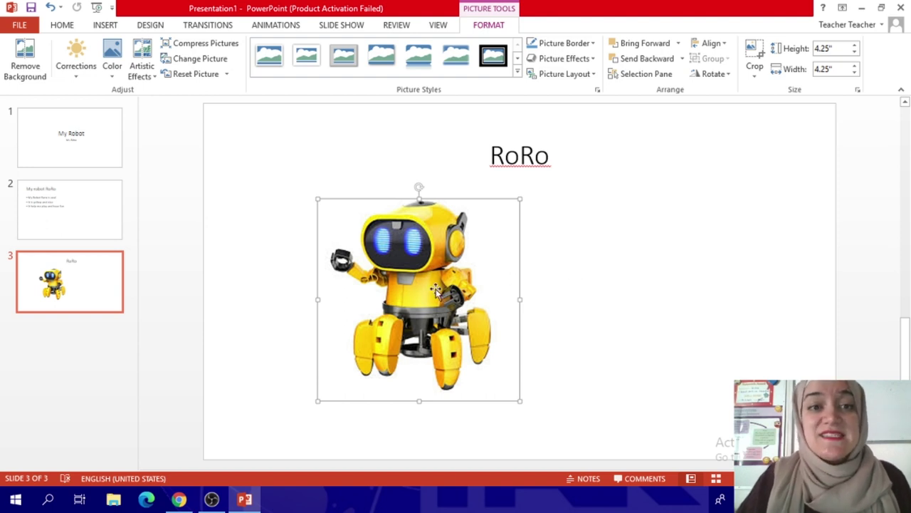
Step: Draw a Cloud Callout beside the title, right of the robot, with its tail pointing at the robot
click(113, 27)
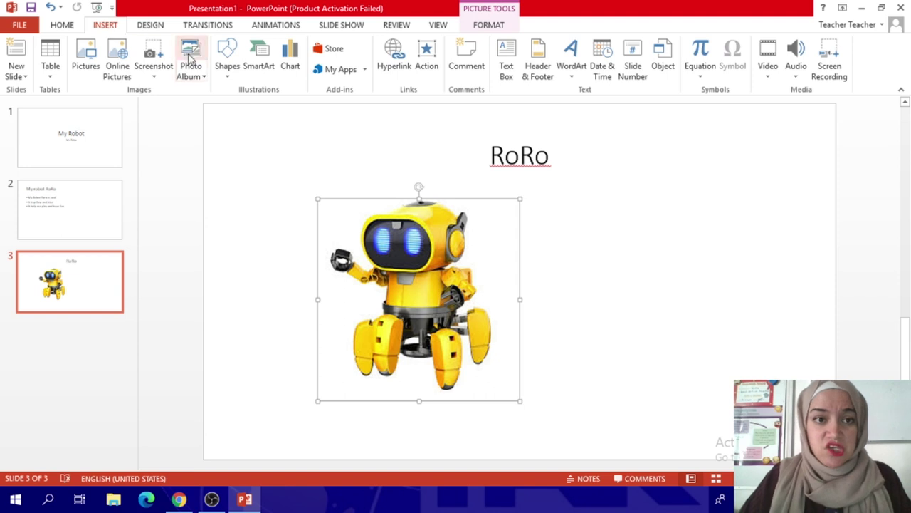
click(233, 75)
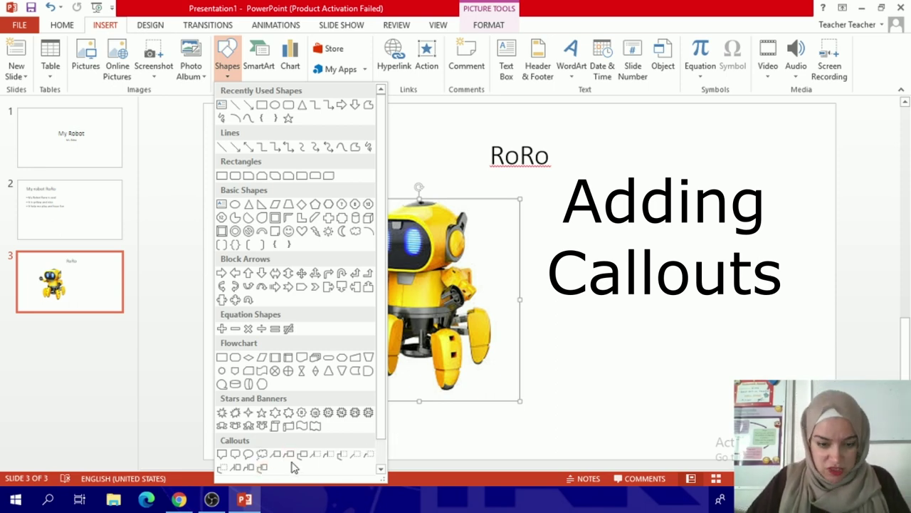
click(263, 455)
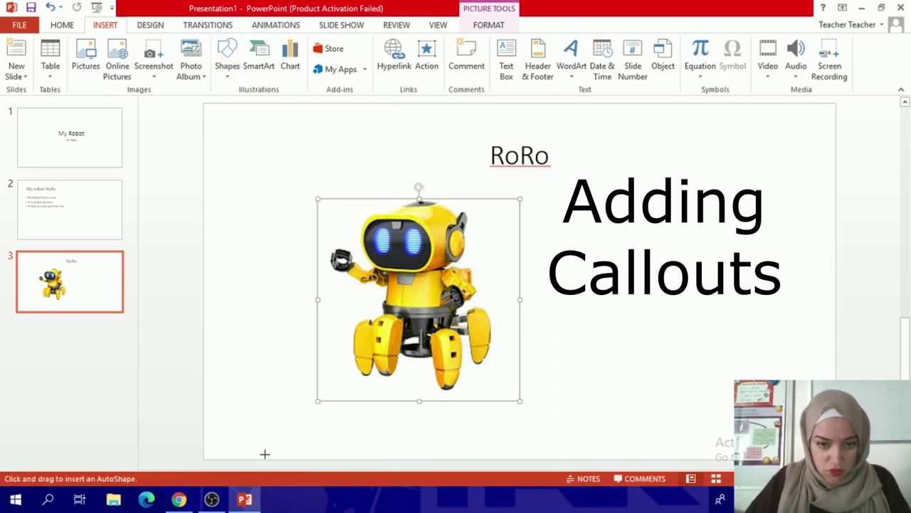
drag(578, 157, 784, 300)
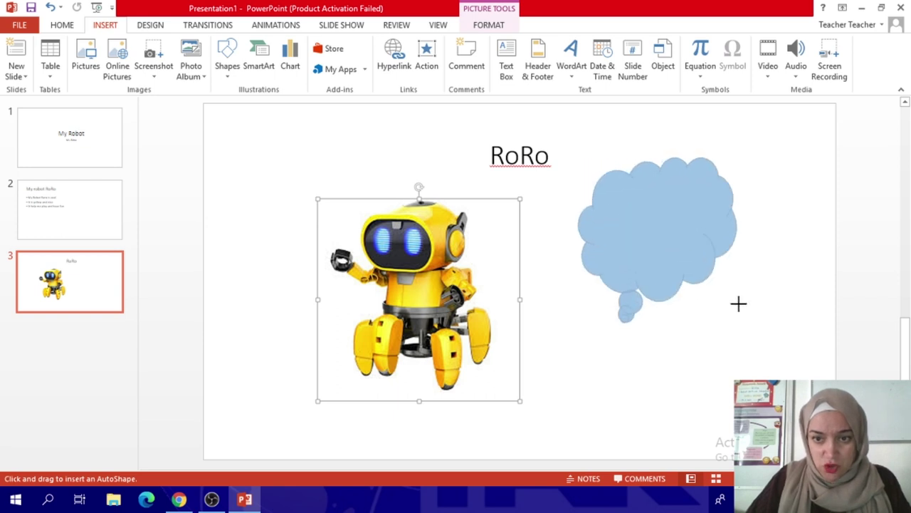
drag(666, 257, 620, 247)
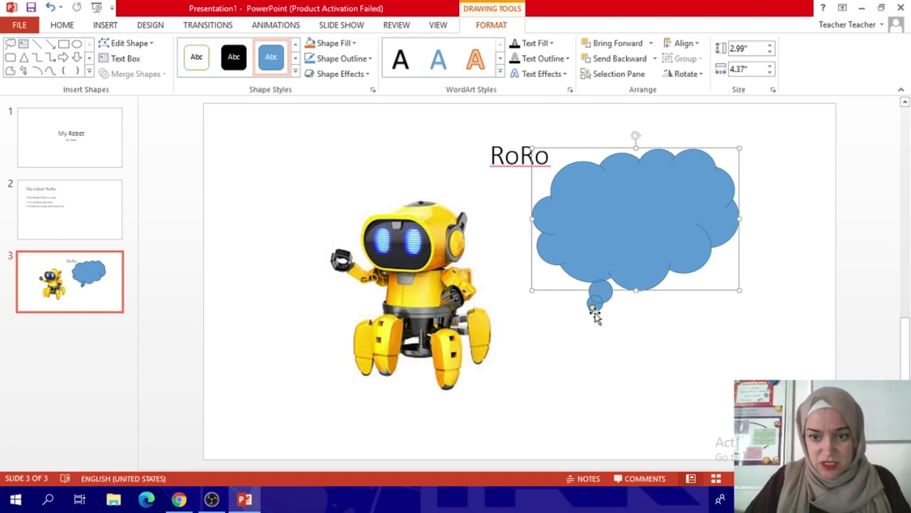
drag(586, 313, 503, 285)
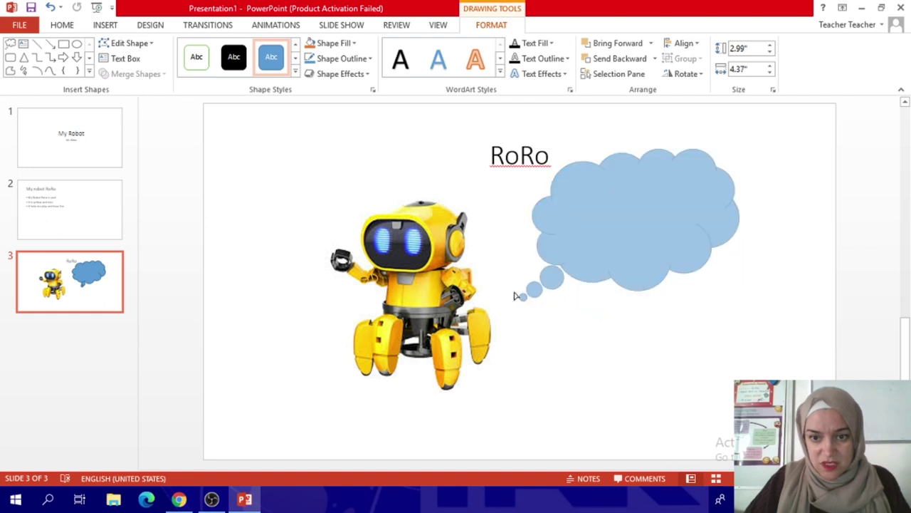
drag(504, 286, 503, 284)
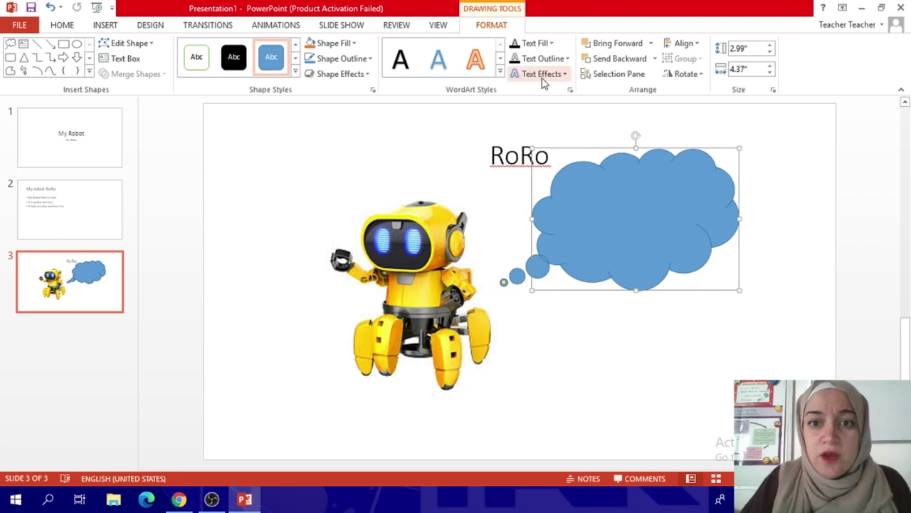
Step: Fill the cloud callout white and give it a black 3 pt outline
click(332, 43)
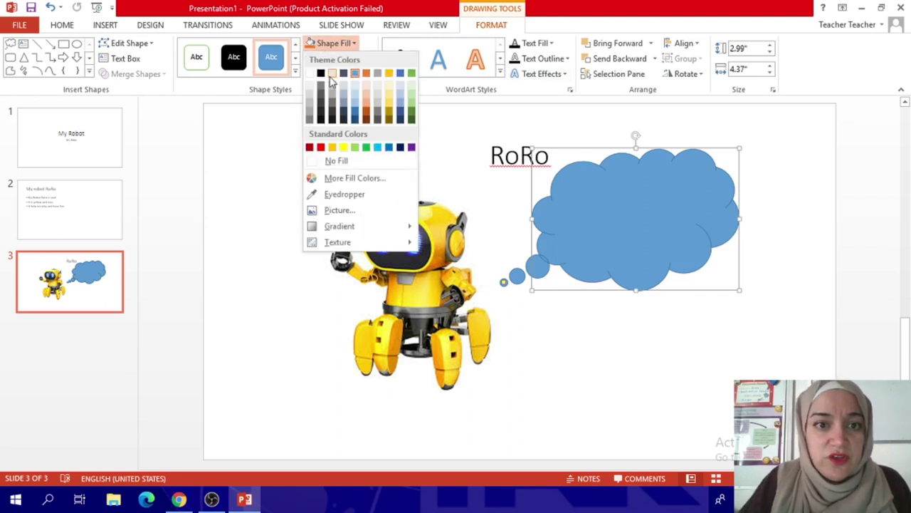
click(311, 75)
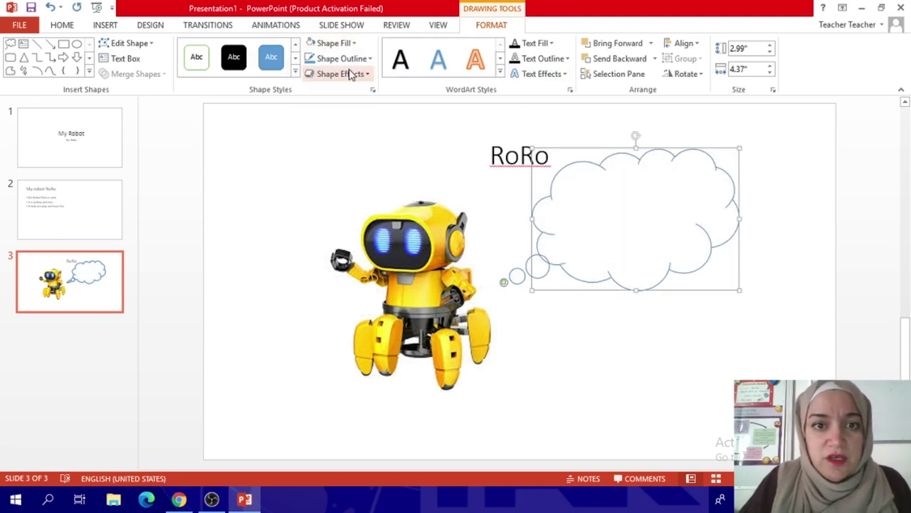
click(348, 59)
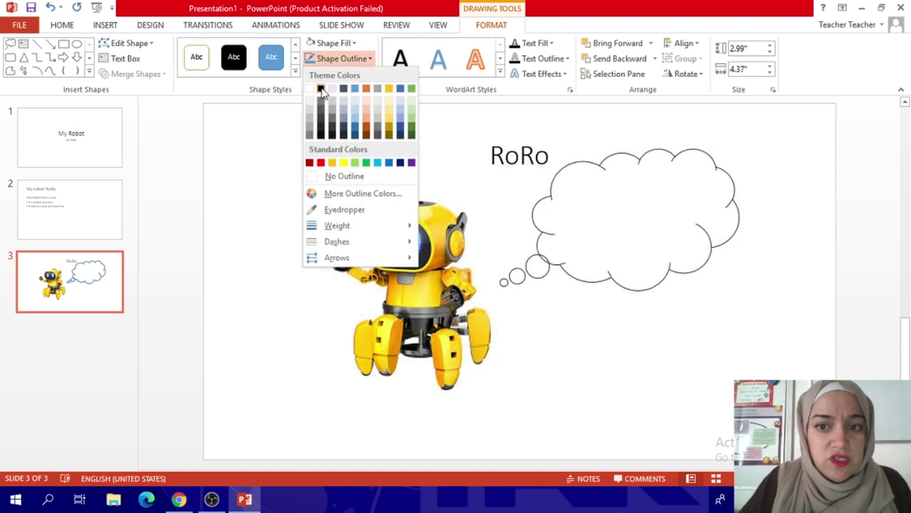
click(320, 90)
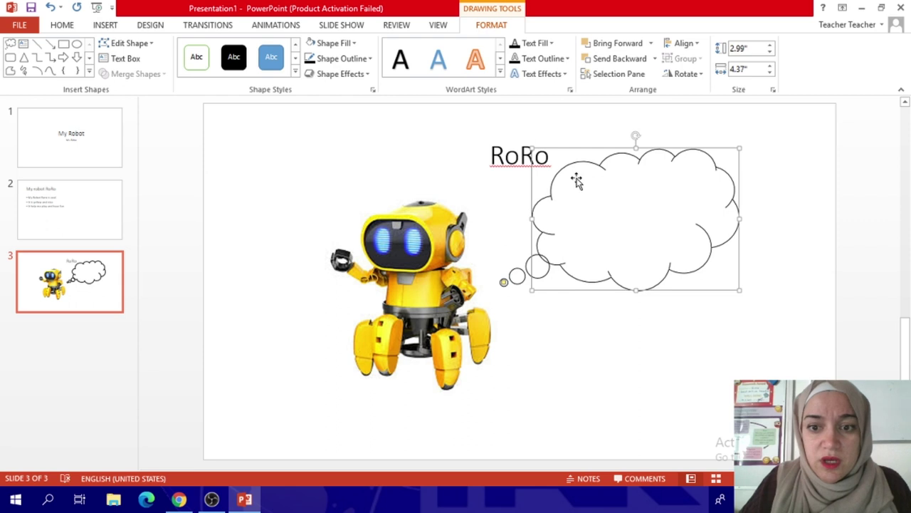
click(371, 59)
mouse_move(337, 225)
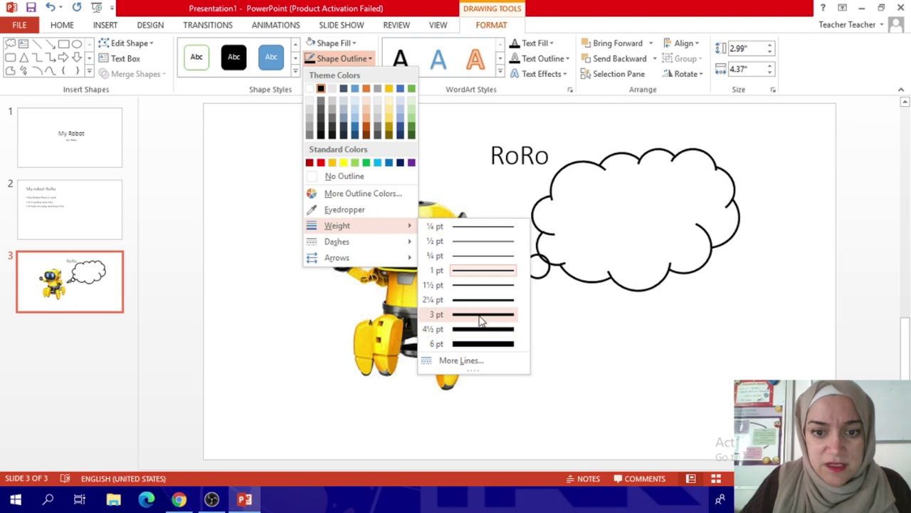
click(481, 315)
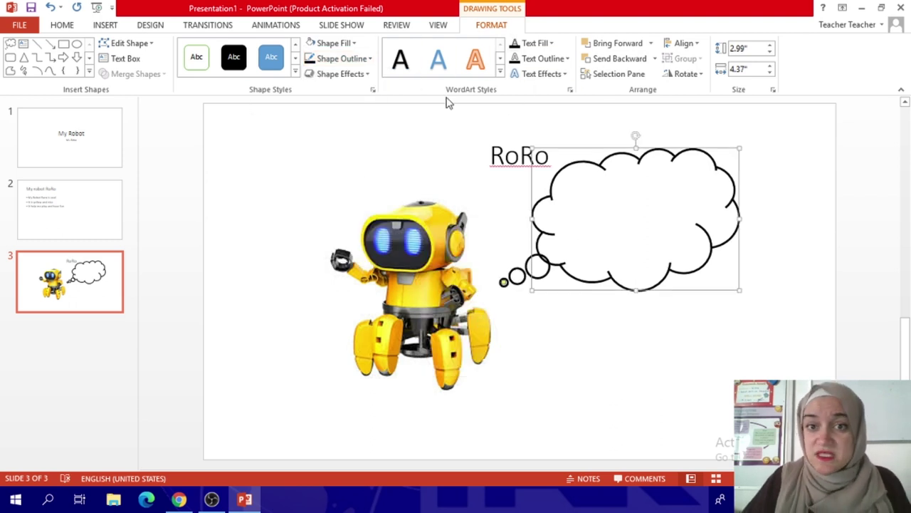
right_click(613, 210)
click(583, 216)
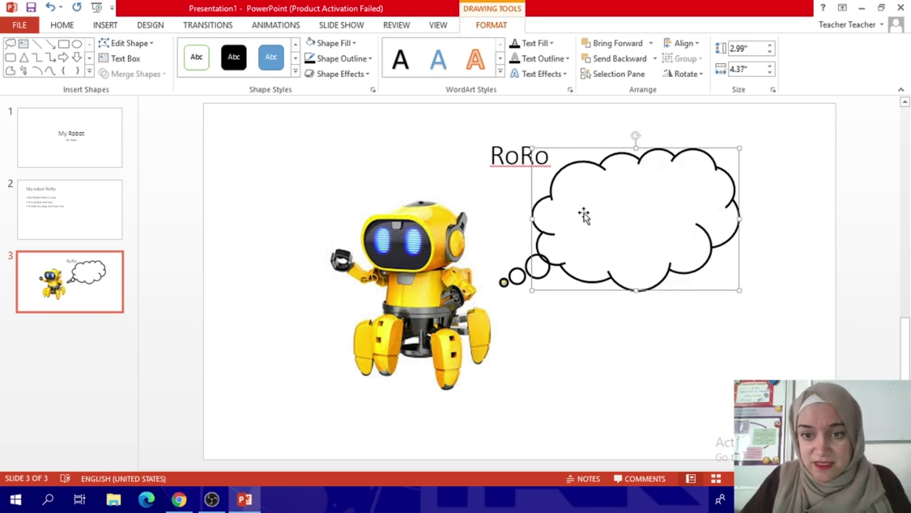
Step: Start editing text inside the cloud callout and set its text colour to black
right_click(635, 208)
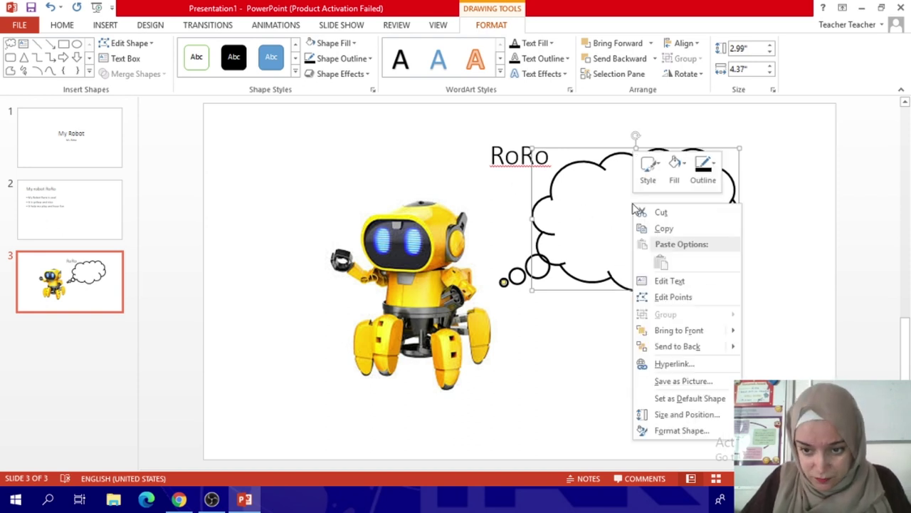
click(663, 282)
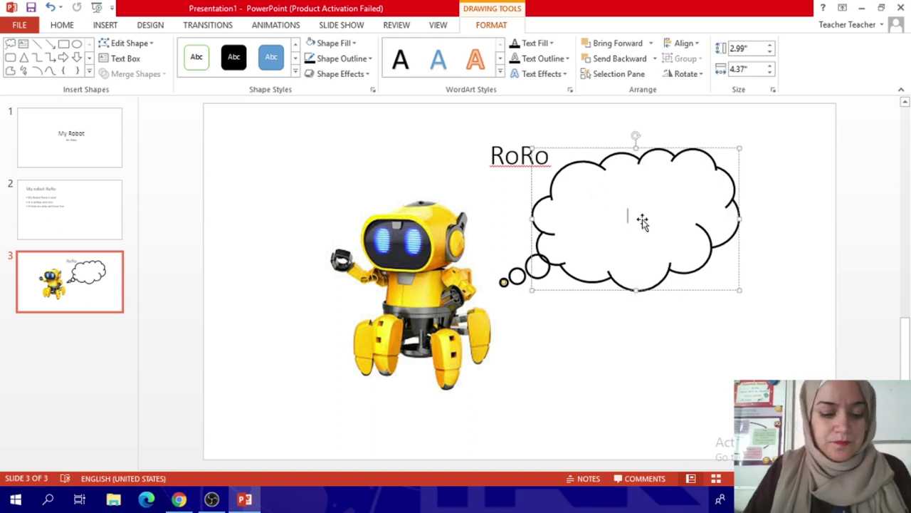
key(BackSpace)
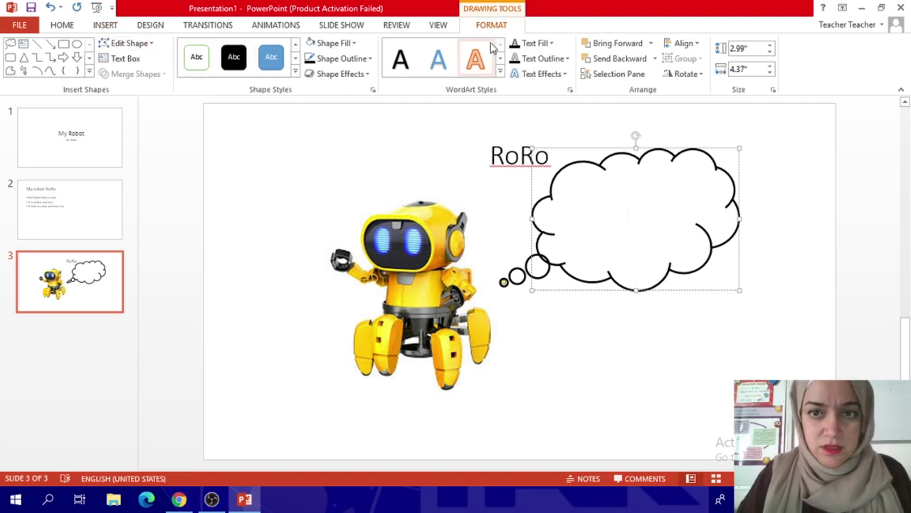
click(540, 45)
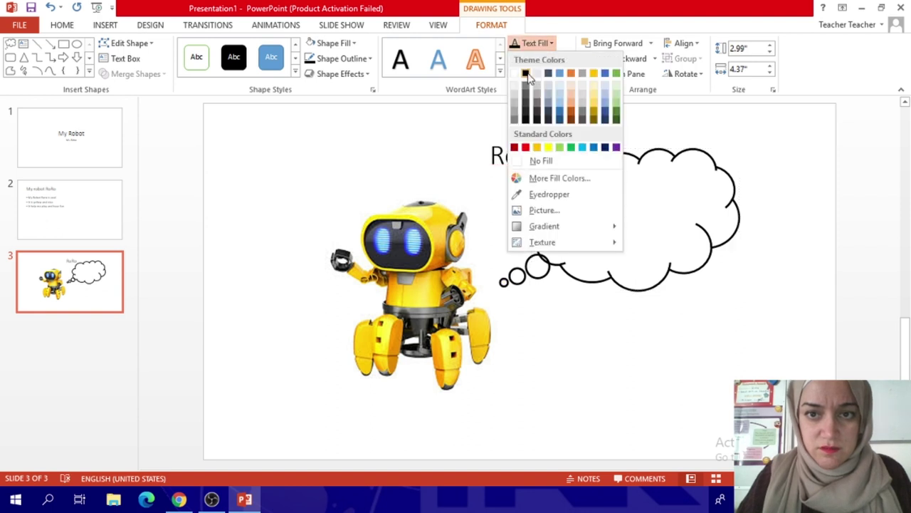
click(525, 72)
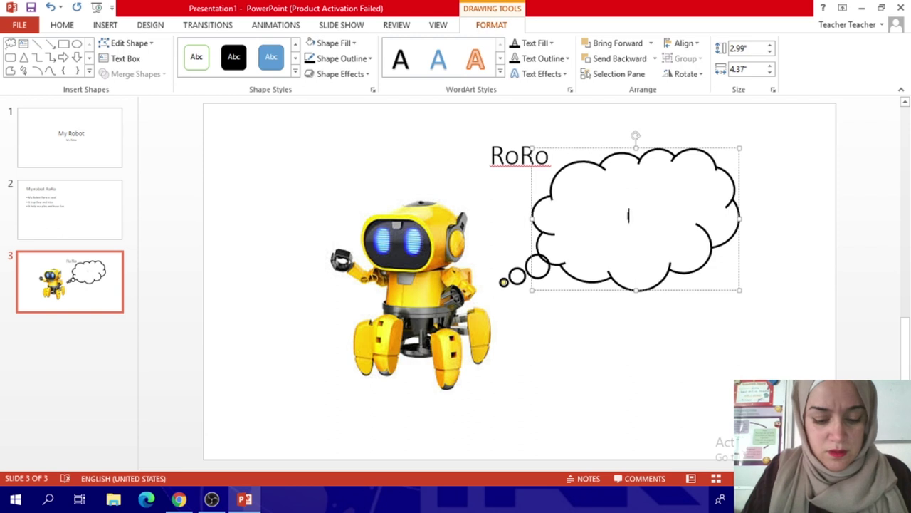
Step: Type 'I am a yellow robot. My name is Roro, I can walk and talk' in the bubble
text(I am ayello robot,)
key(BackSpace)
key(BackSpace)
key(BackSpace)
key(BackSpace)
key(BackSpace)
text(low robot, My)
key(BackSpace)
key(BackSpace)
key(BackSpace)
key(BackSpace)
text(. My )
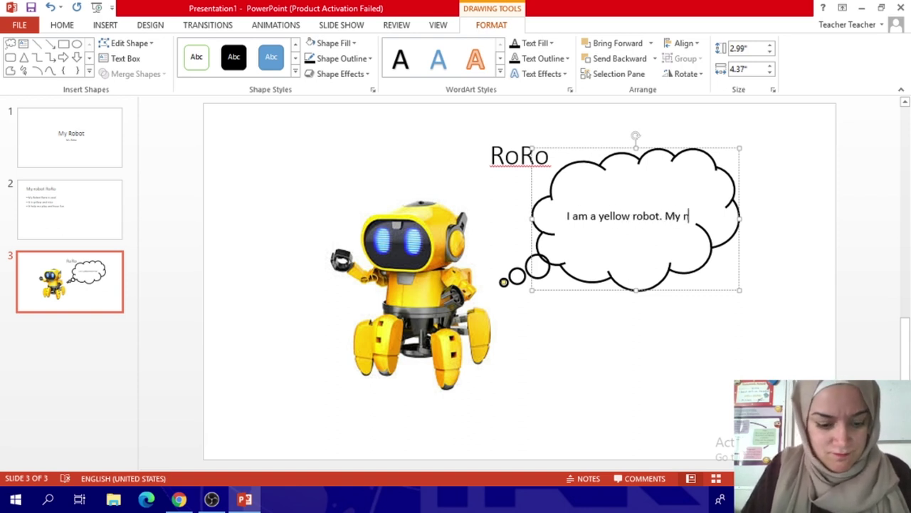
text(name is Roro, I)
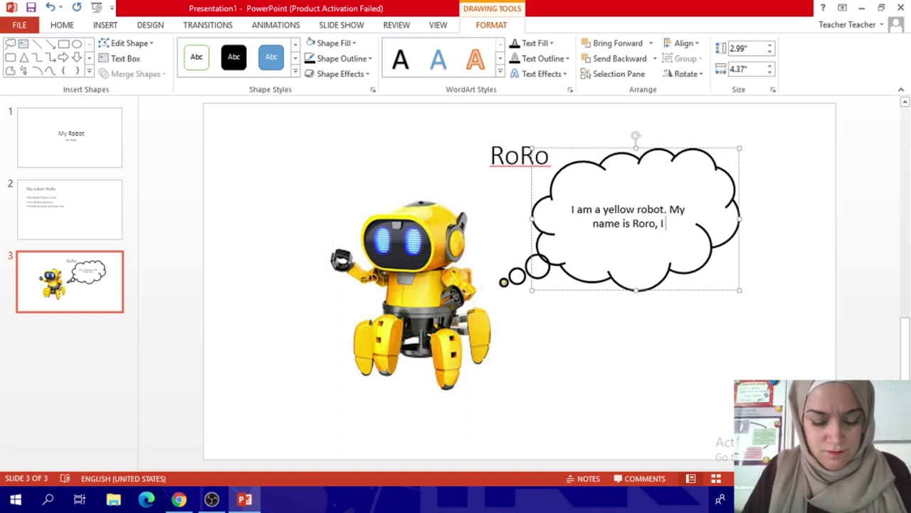
text( can walk and talk)
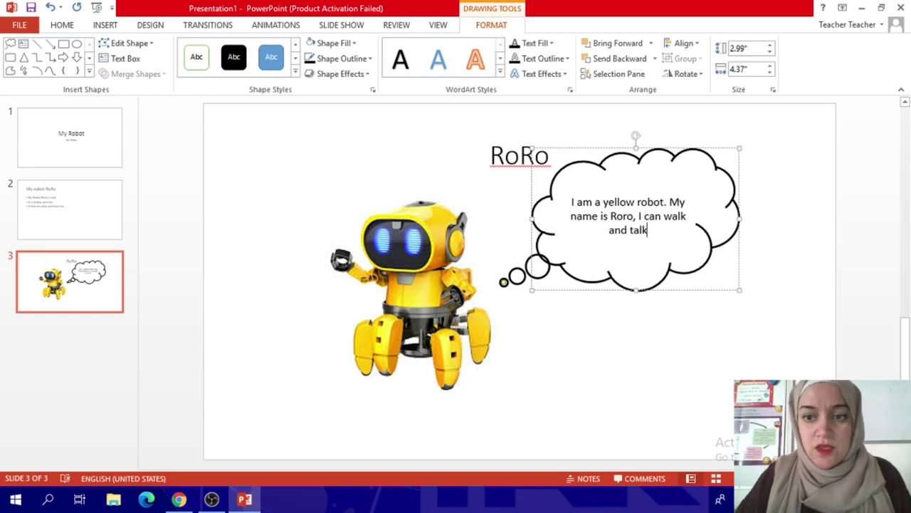
Step: Resize the thought-bubble text to 24 pt, then show the My Robot title slide
drag(652, 234, 579, 204)
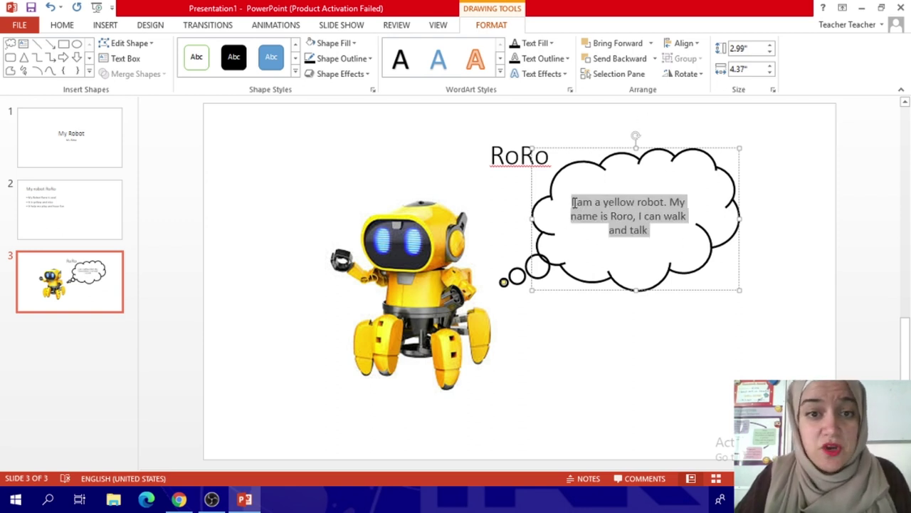
click(69, 28)
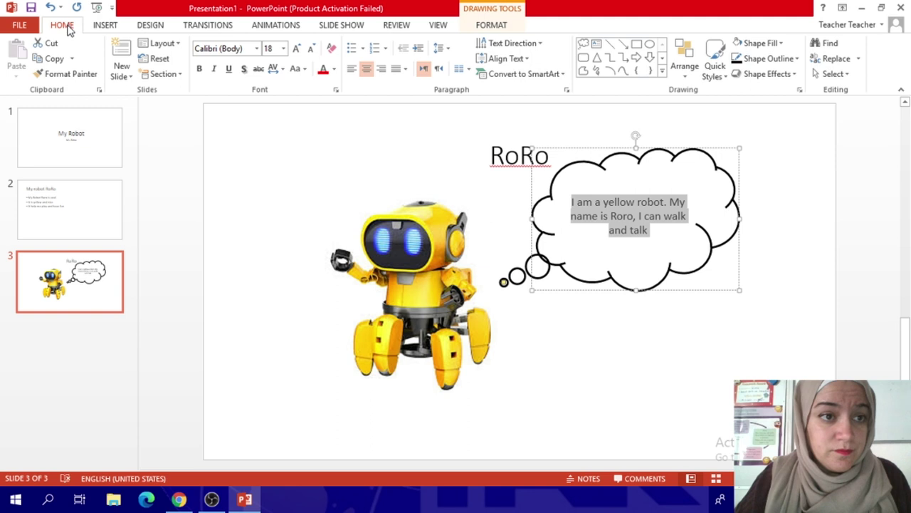
click(284, 49)
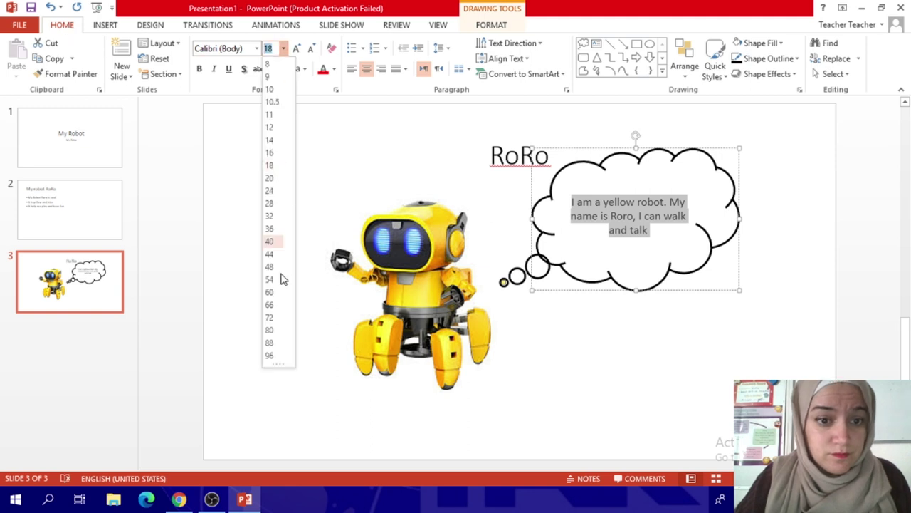
click(270, 191)
click(567, 336)
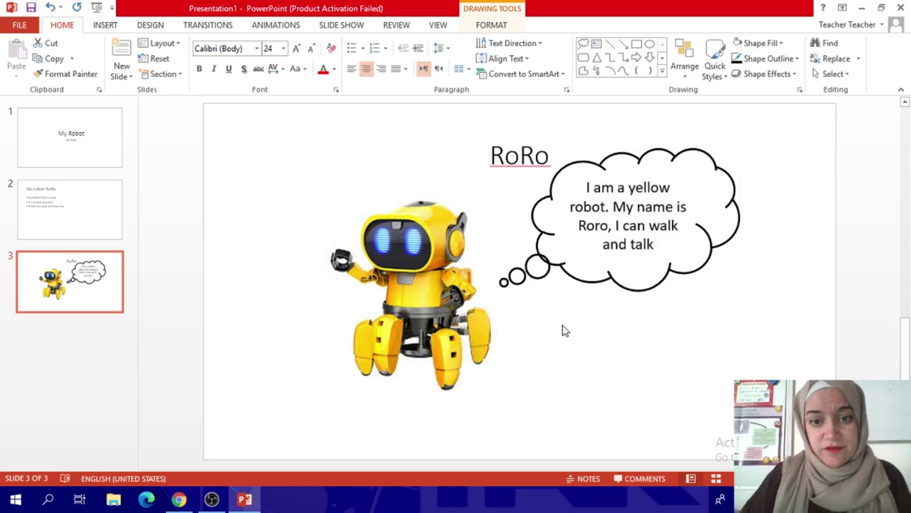
click(109, 129)
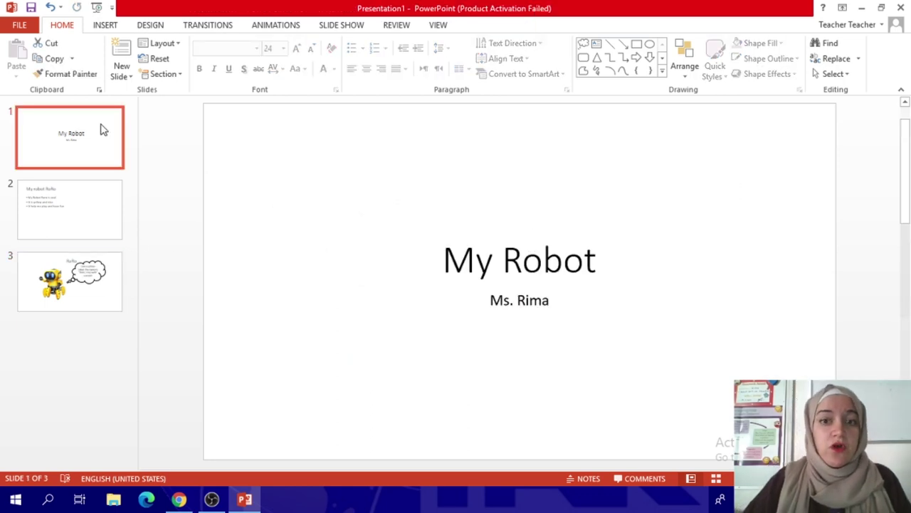
click(91, 199)
click(92, 272)
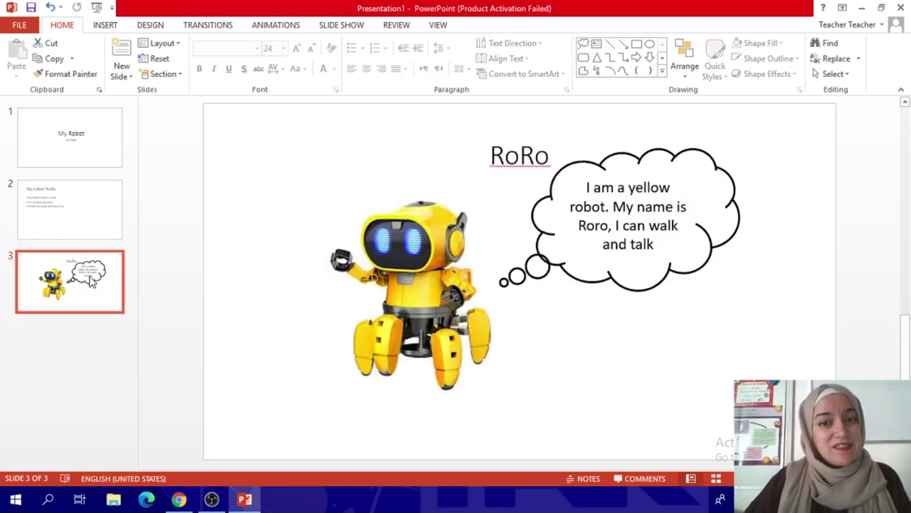
click(83, 142)
click(95, 221)
click(99, 283)
click(98, 139)
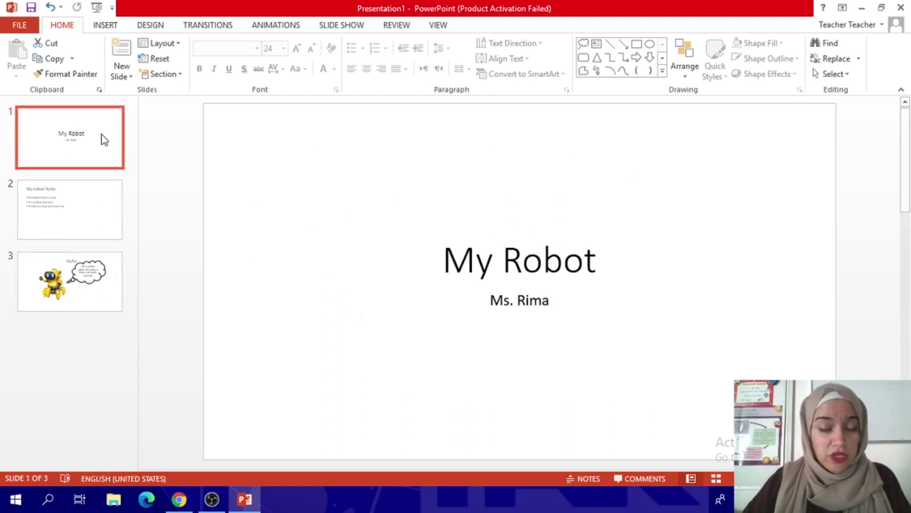